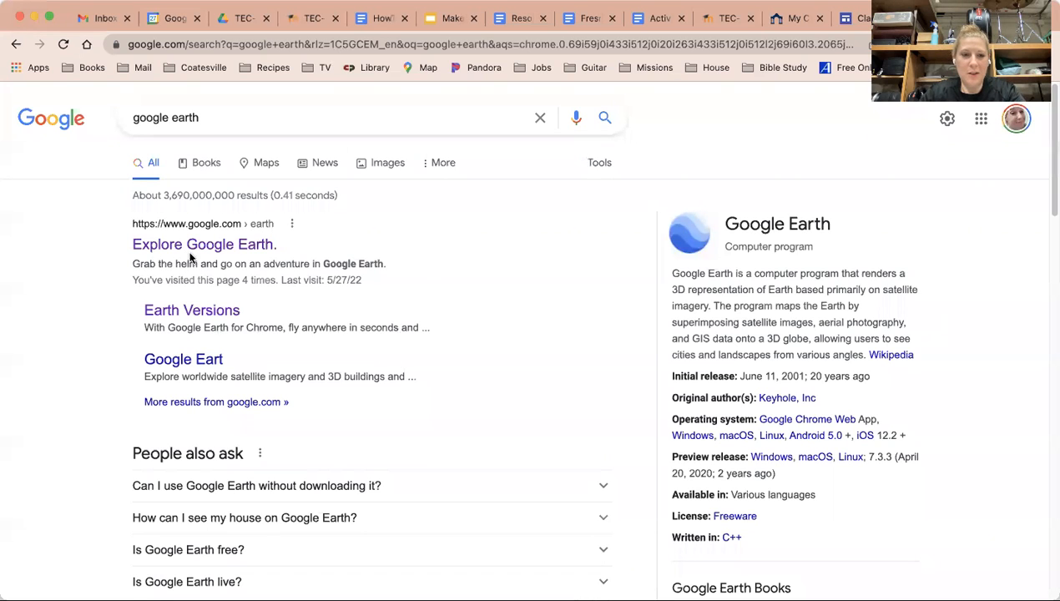
Step: Open Google Earth from the search results
left_click(238, 247)
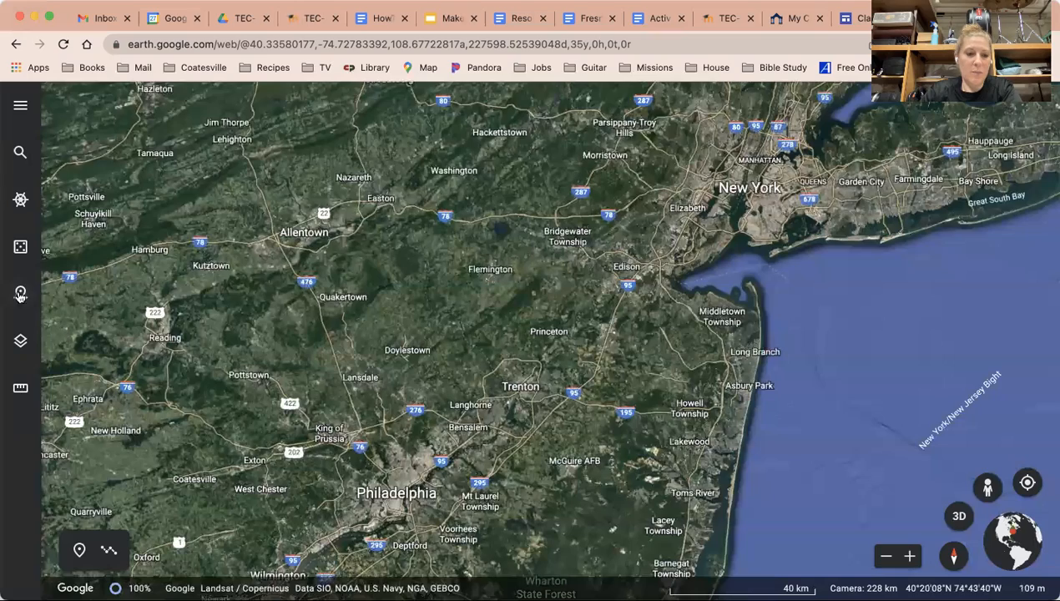
left_click(21, 110)
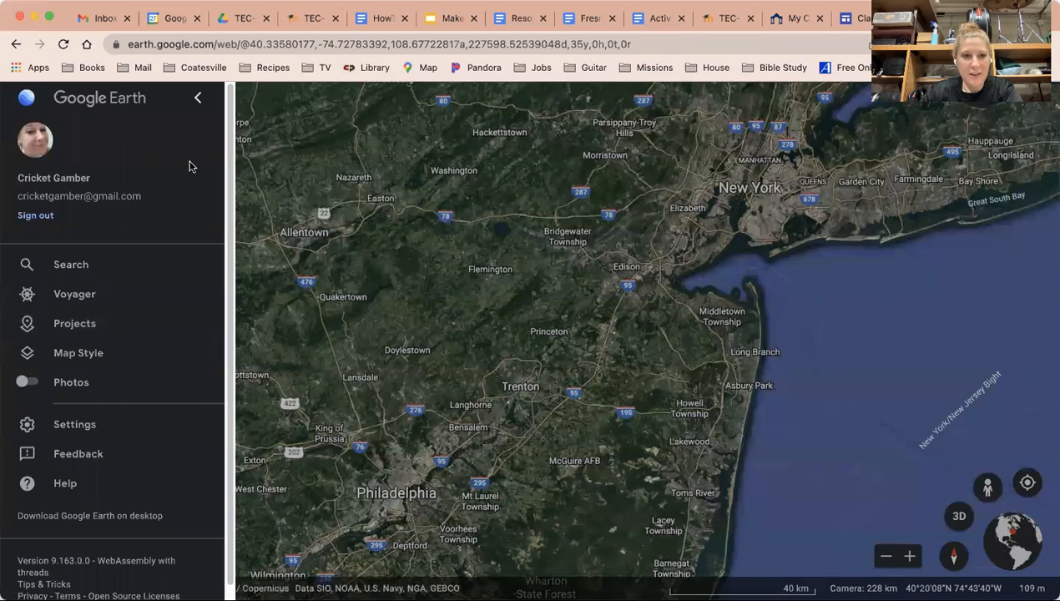
left_click(197, 101)
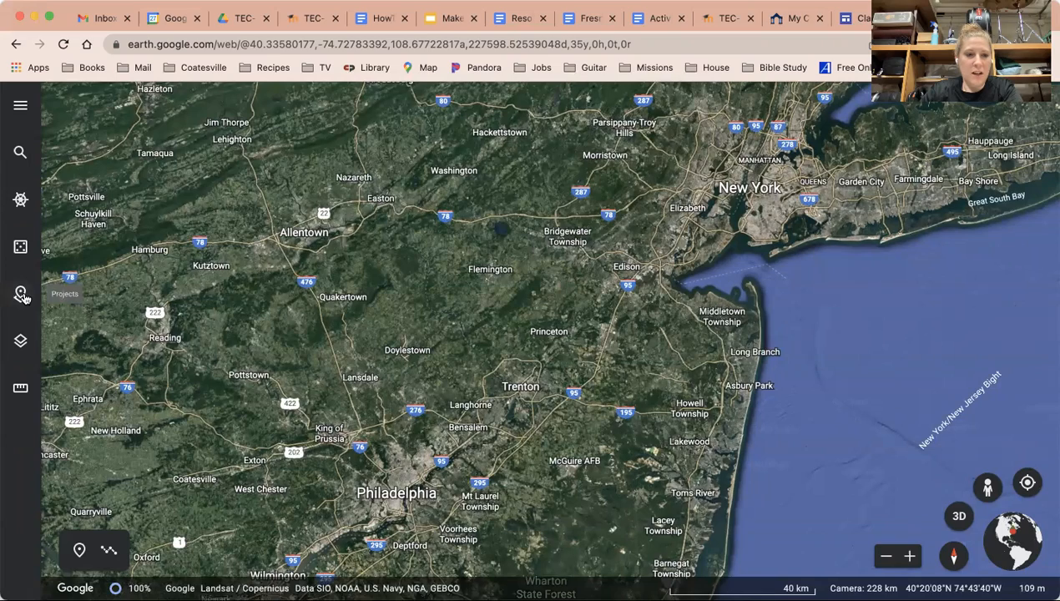
Step: Open the projects list and view the existing Pennsylvania Railroads project
left_click(22, 295)
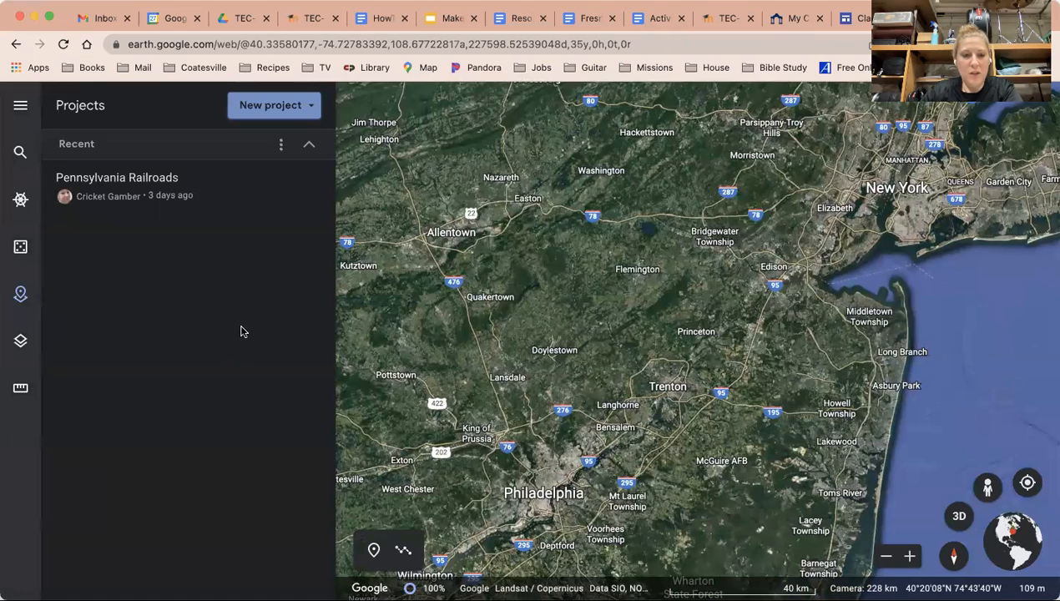
left_click(119, 184)
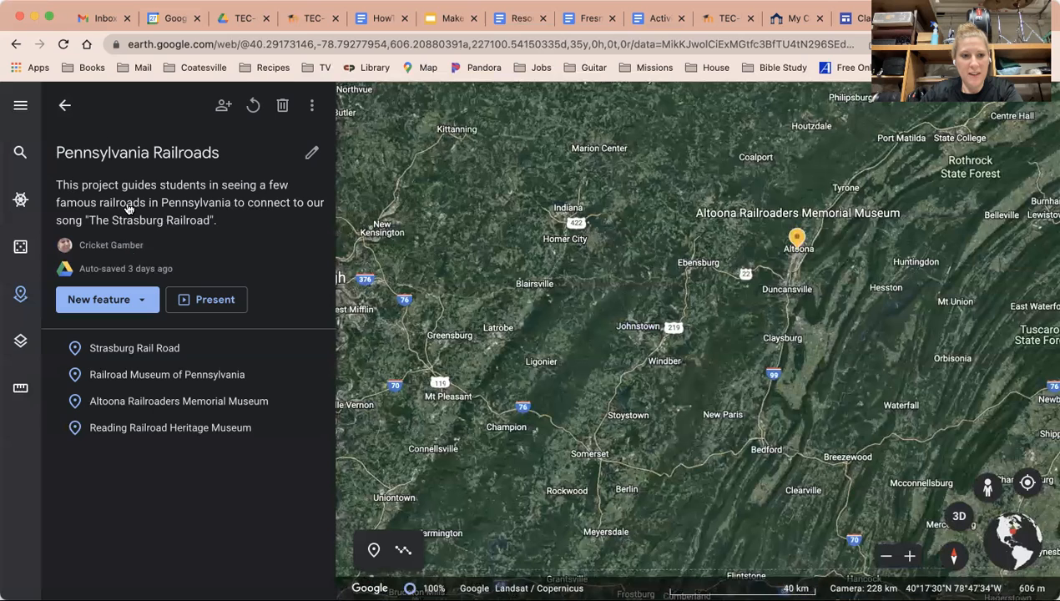
left_click(64, 107)
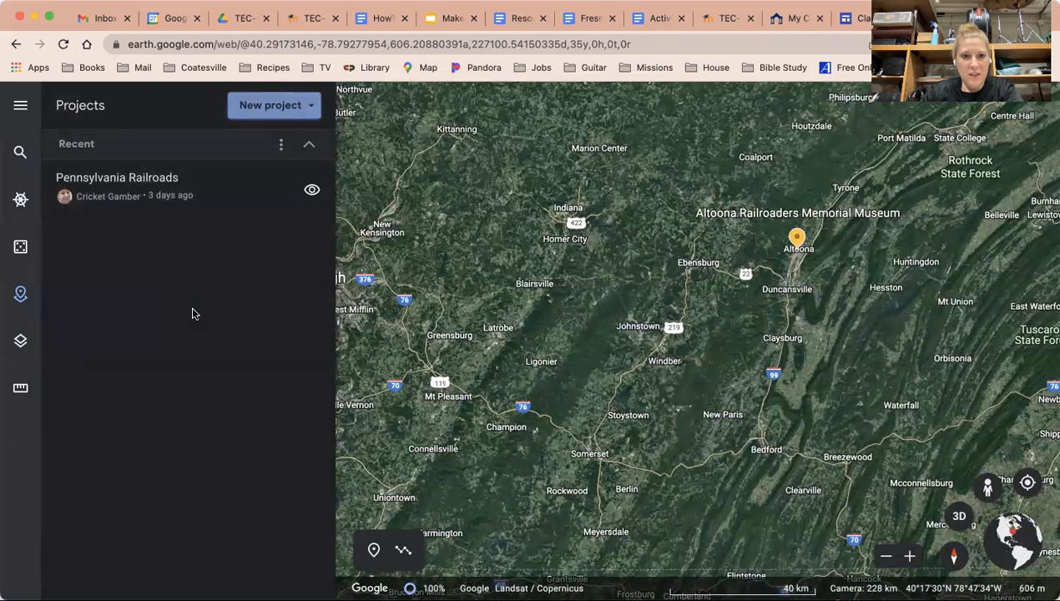
Step: Create a new project in Google Drive and title it Railroads
left_click(308, 106)
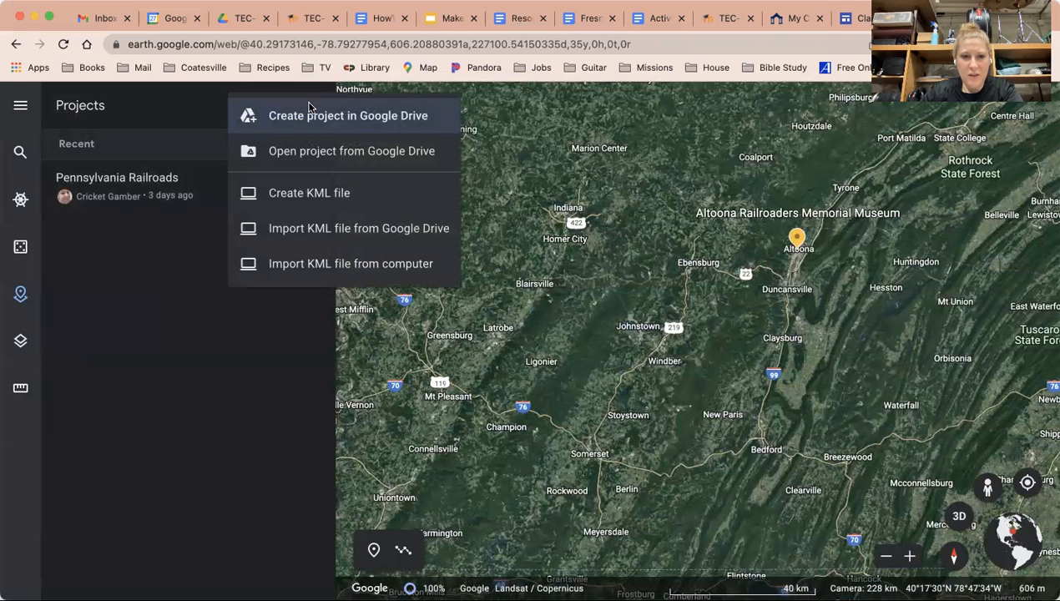
left_click(306, 119)
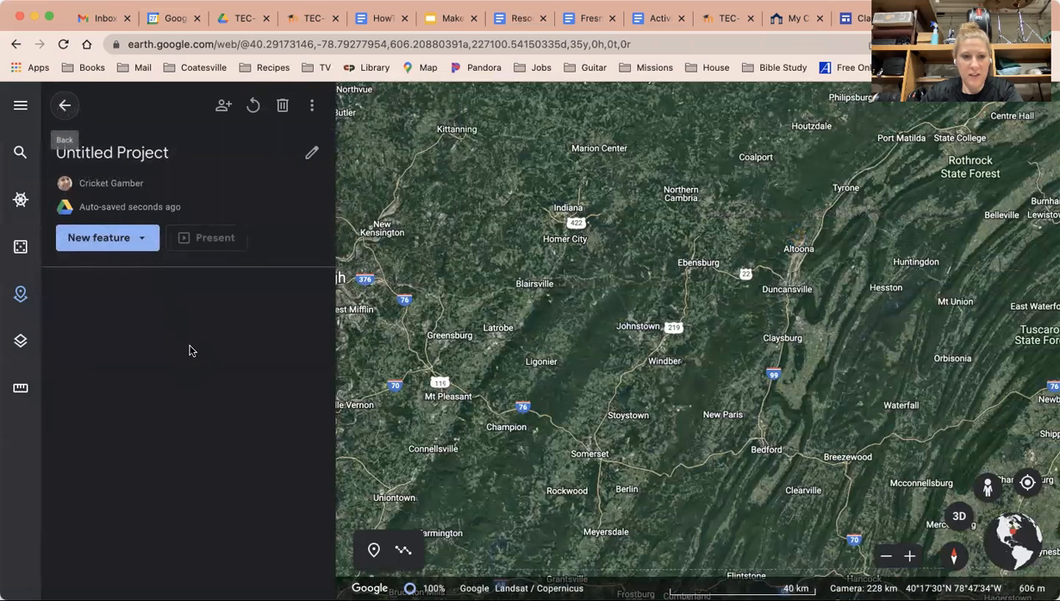
left_click(146, 152)
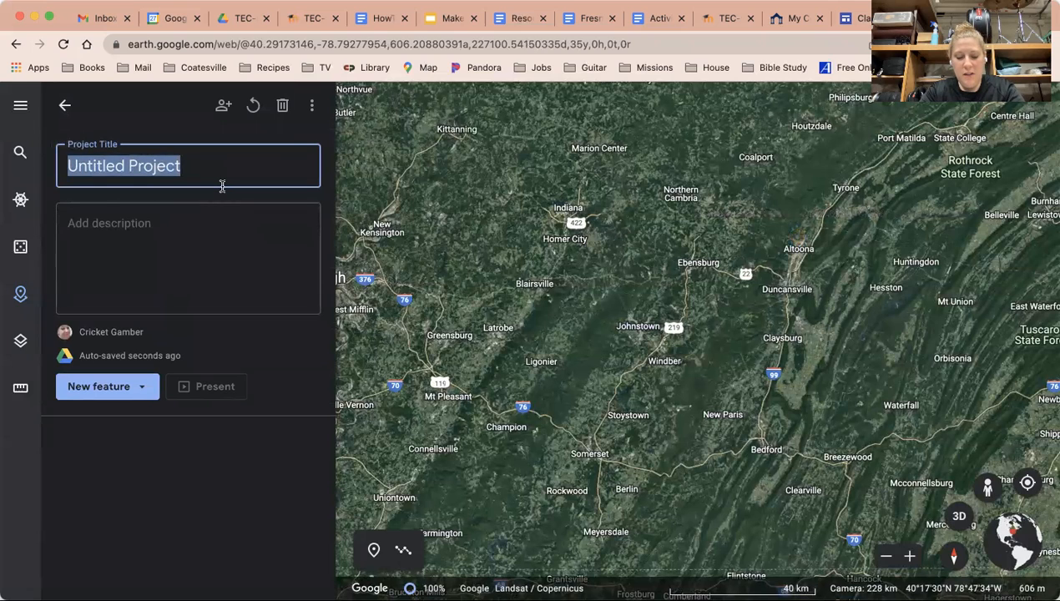
type("R")
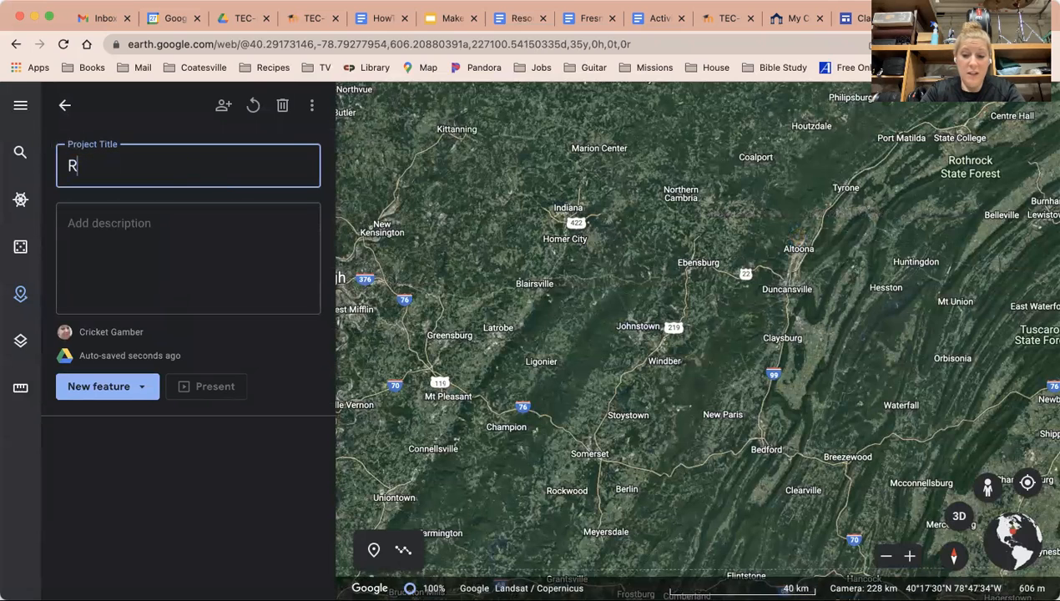
type("ailroads")
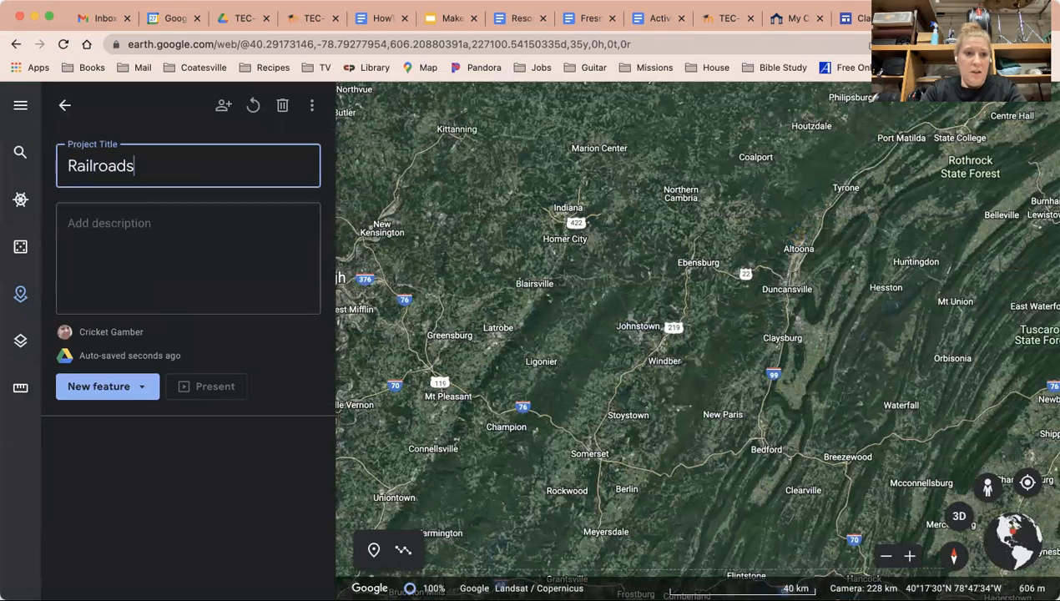
Step: Give the project the description "Railroads in PA."
left_click(266, 240)
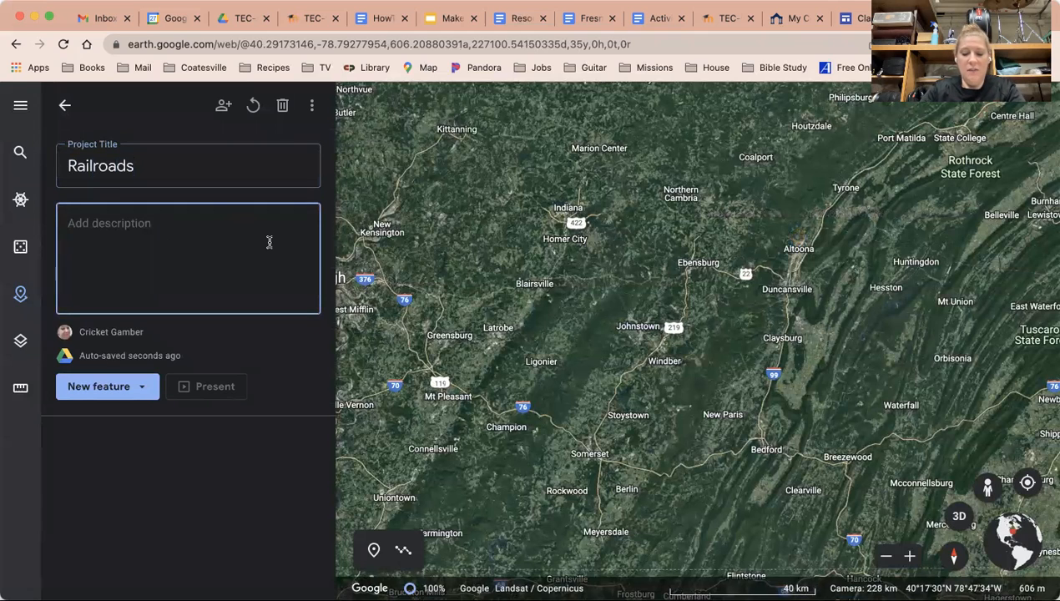
type("Railroads in PA.")
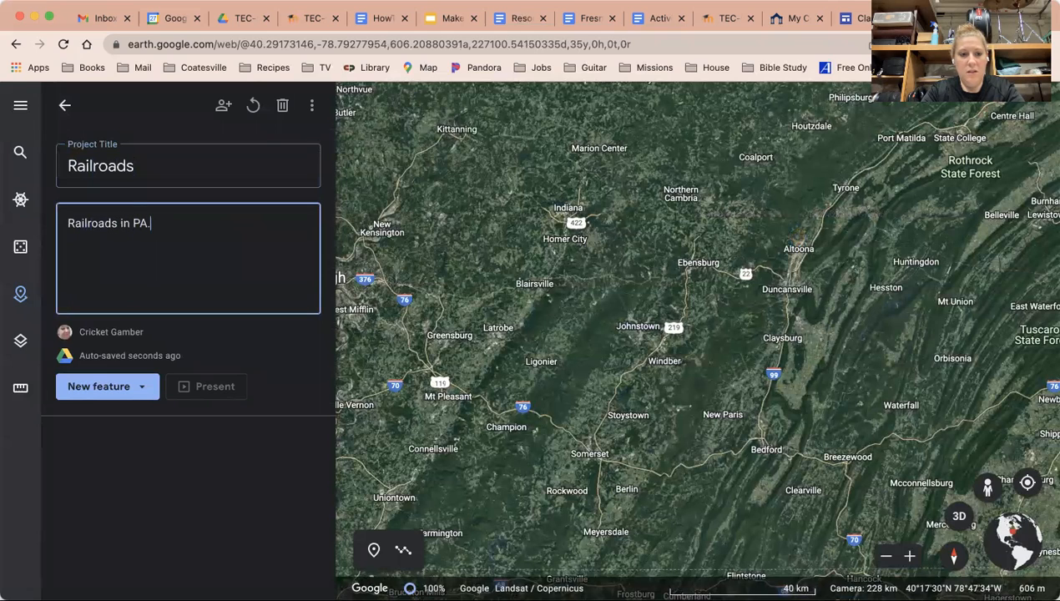
left_click(220, 463)
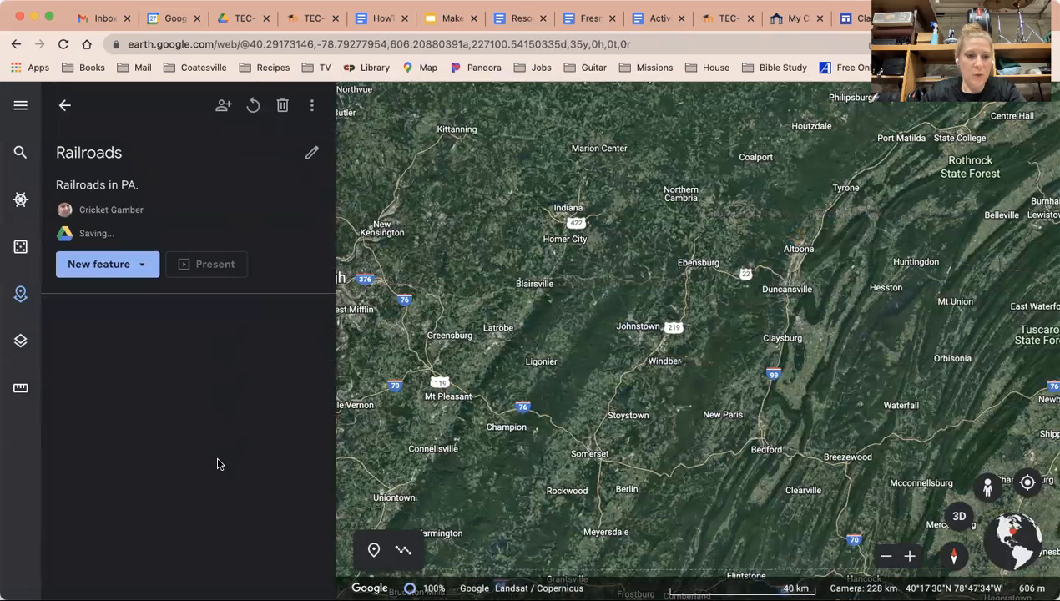
Step: Place a placemark at Altoona and delete it again
left_click(116, 265)
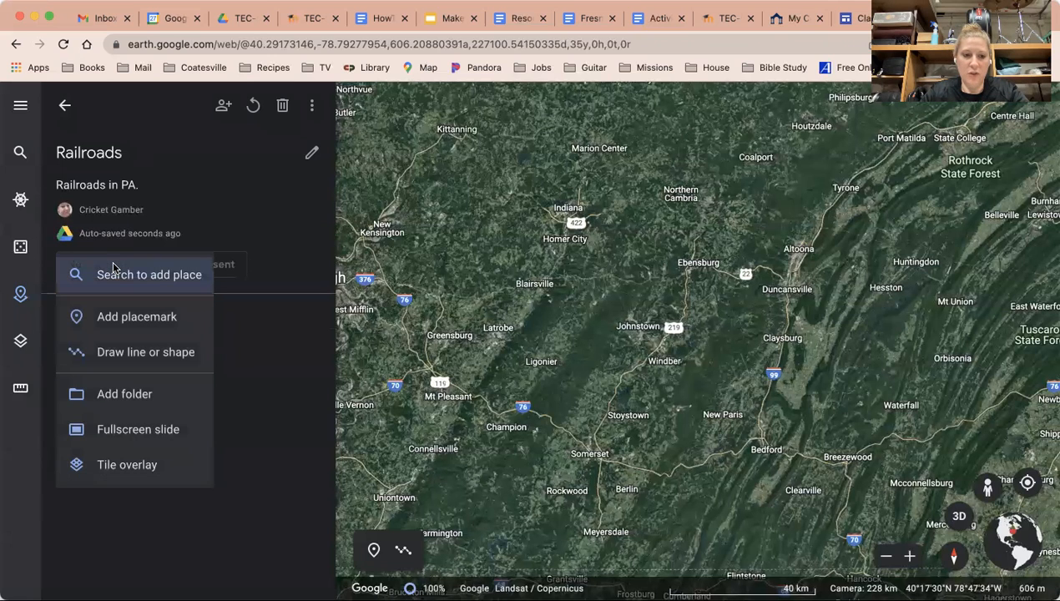
left_click(136, 318)
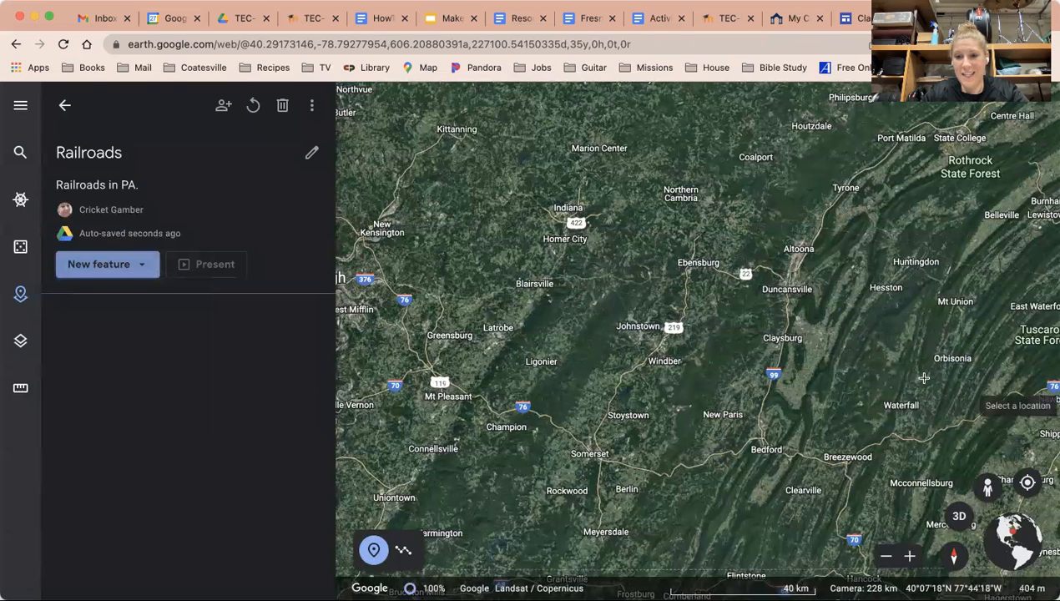
left_click(799, 248)
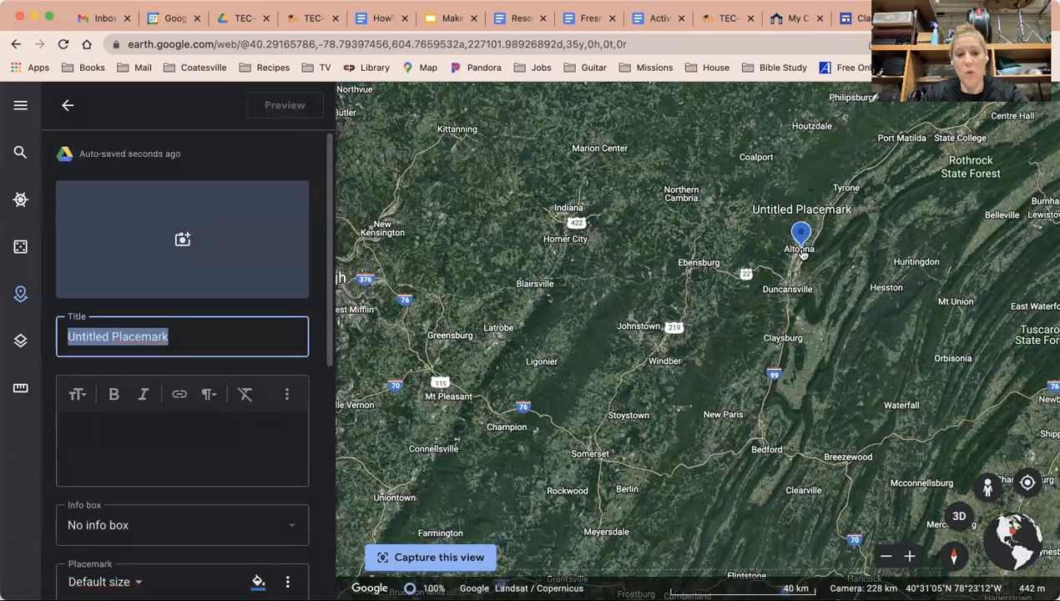
left_click(69, 105)
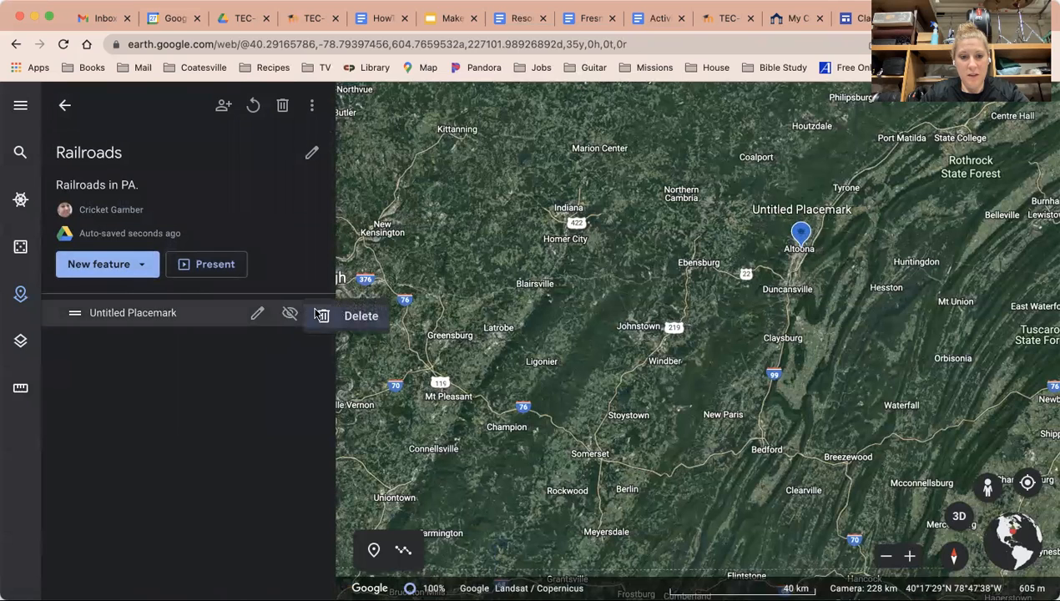
left_click(319, 314)
Step: Search for Strasburg Rail Road from recent searches and add it to the project
left_click(117, 274)
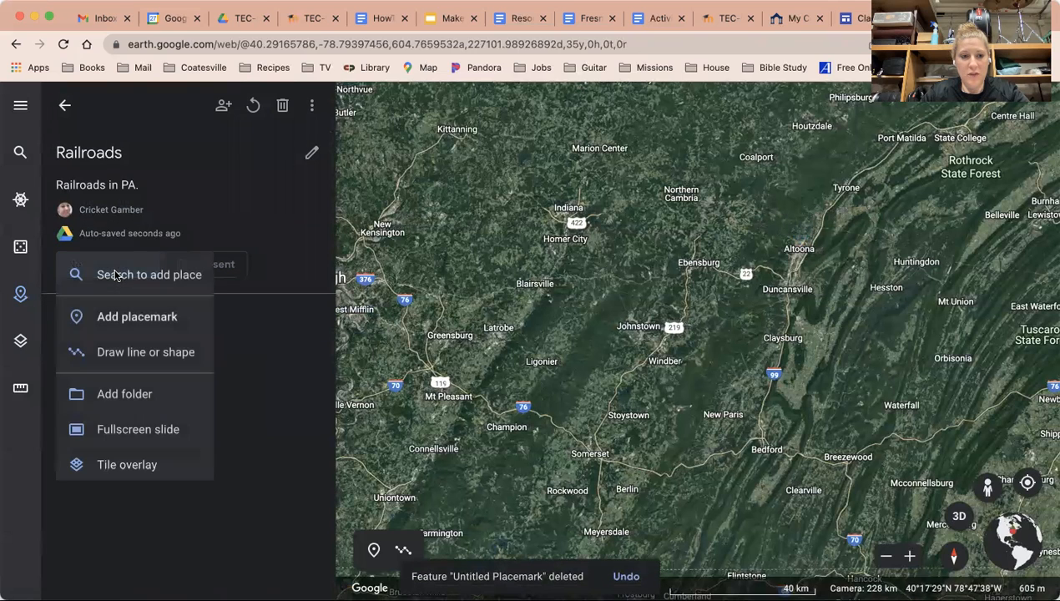
left_click(108, 318)
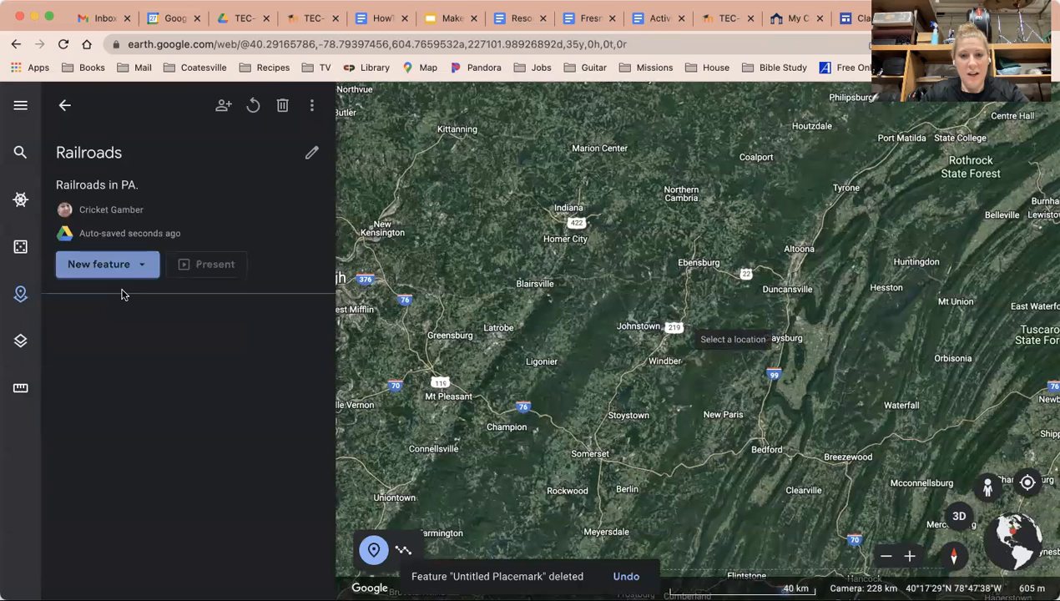
left_click(109, 265)
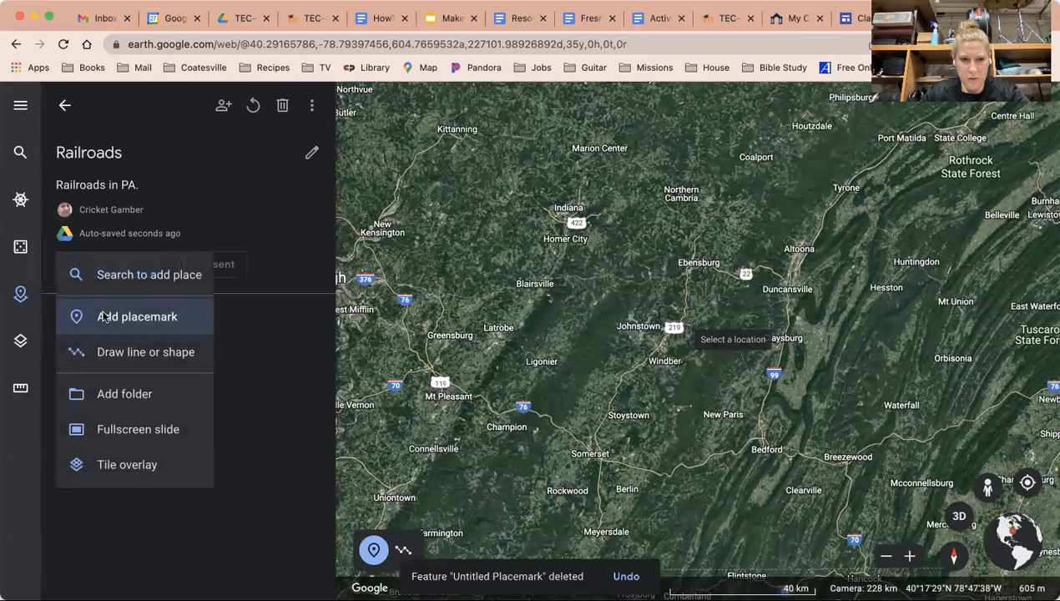
left_click(139, 283)
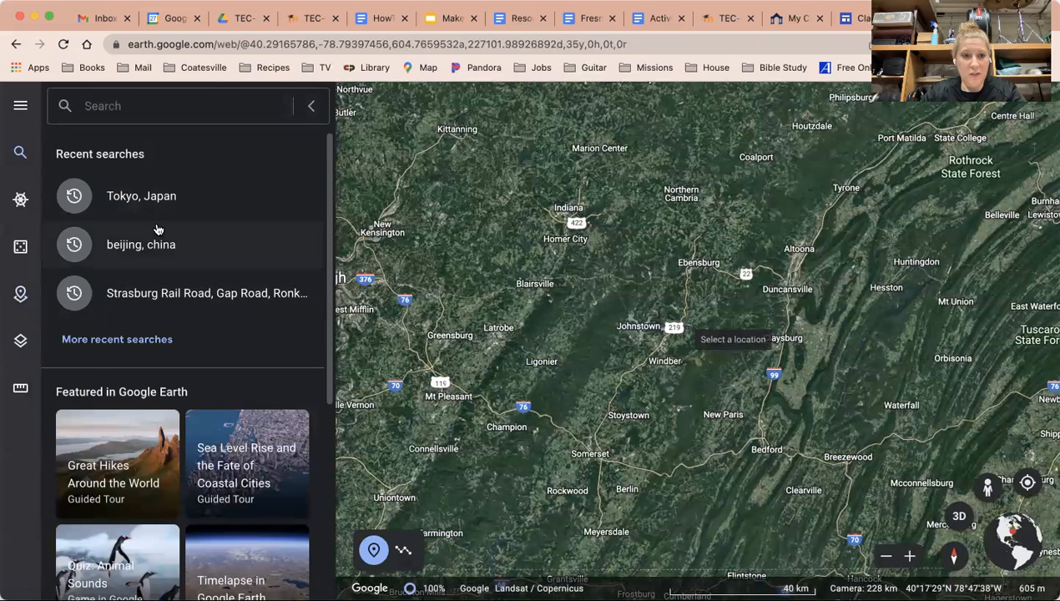
scroll(213, 298, "down", 1)
scroll(213, 298, "down", 1)
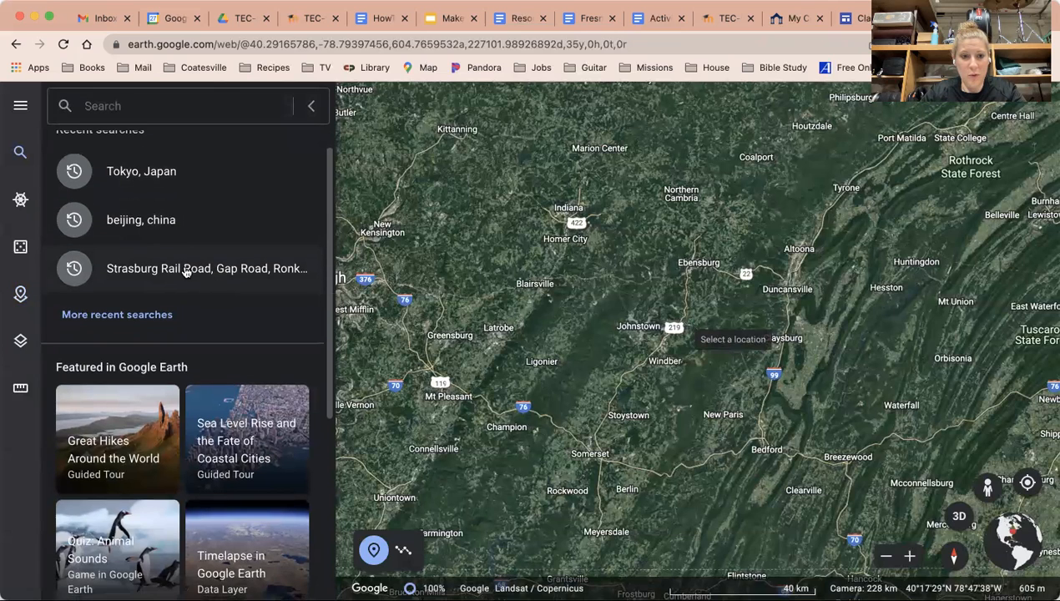
left_click(184, 271)
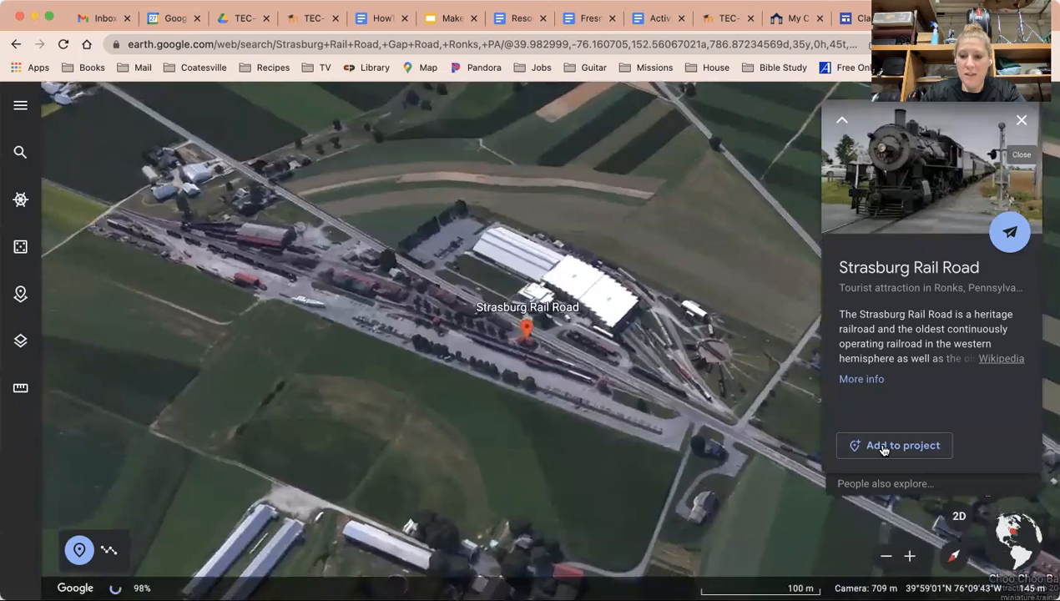
left_click(922, 450)
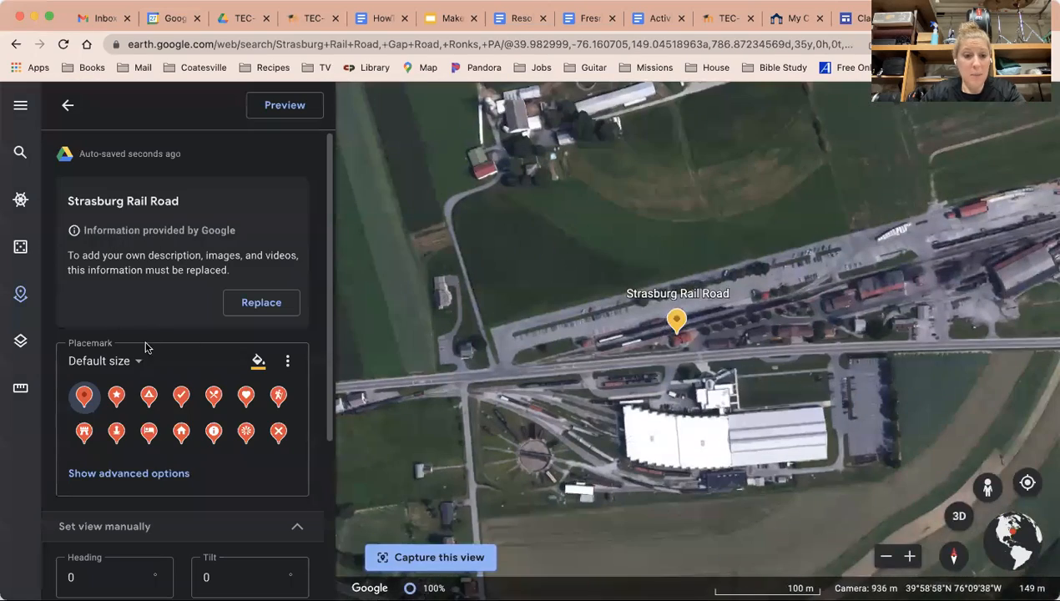
Step: Style the Strasburg Rail Road placemark with the star icon, Extra large size and red colour
left_click(117, 398)
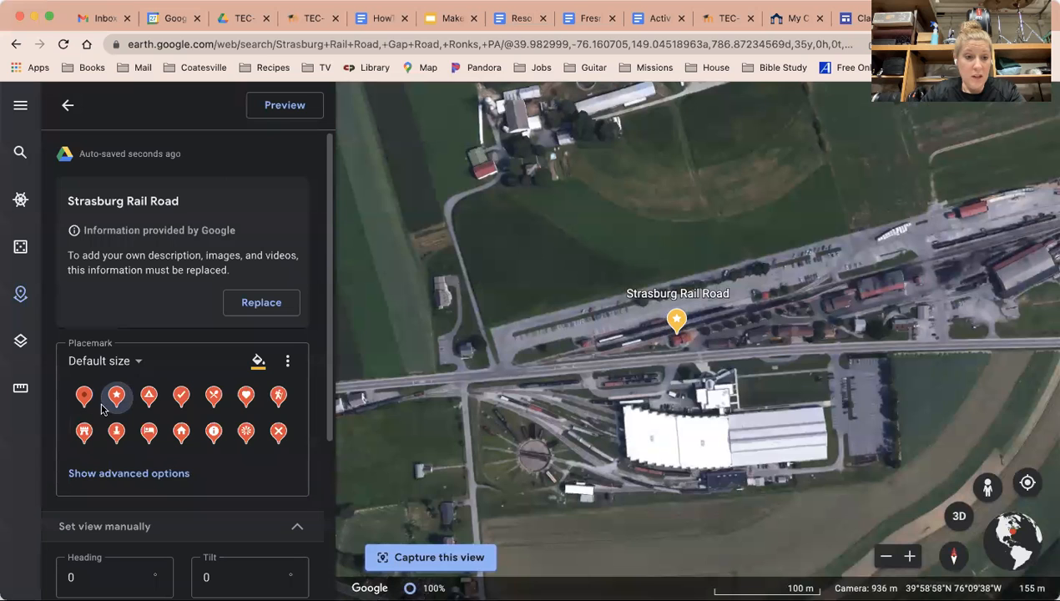
left_click(132, 361)
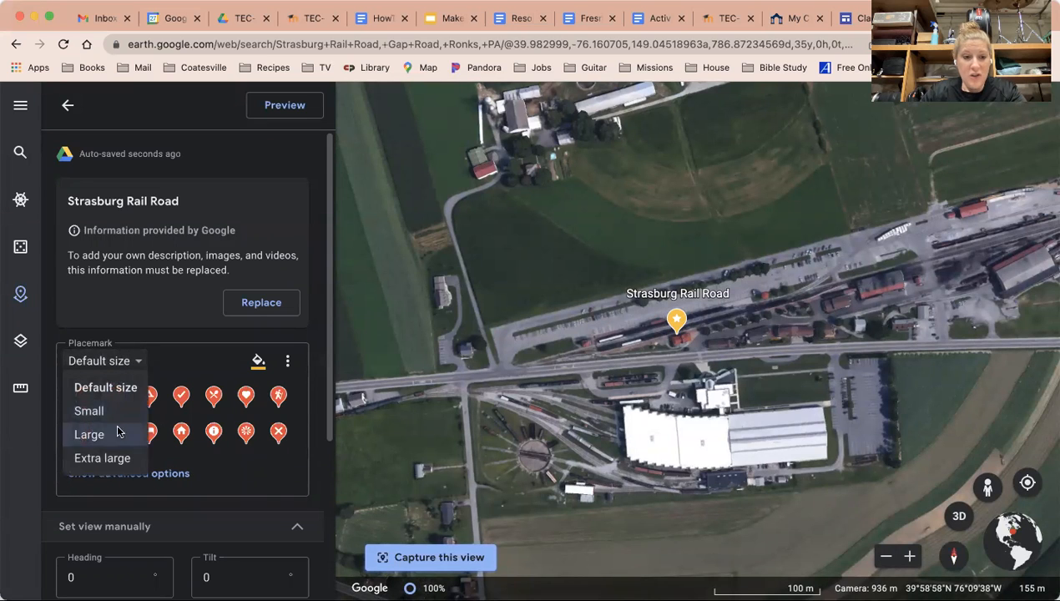
left_click(107, 458)
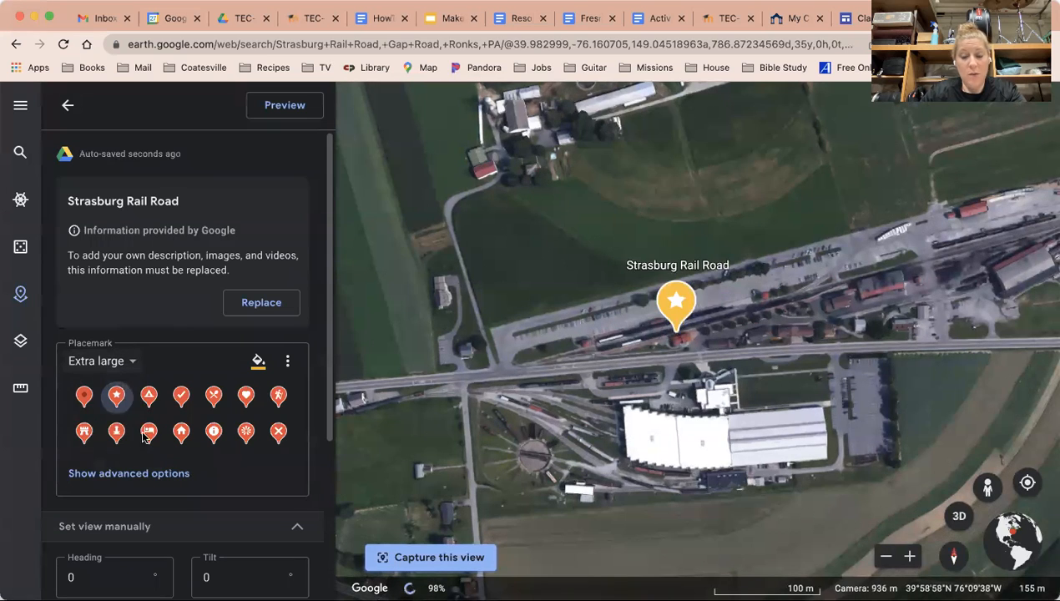
left_click(261, 367)
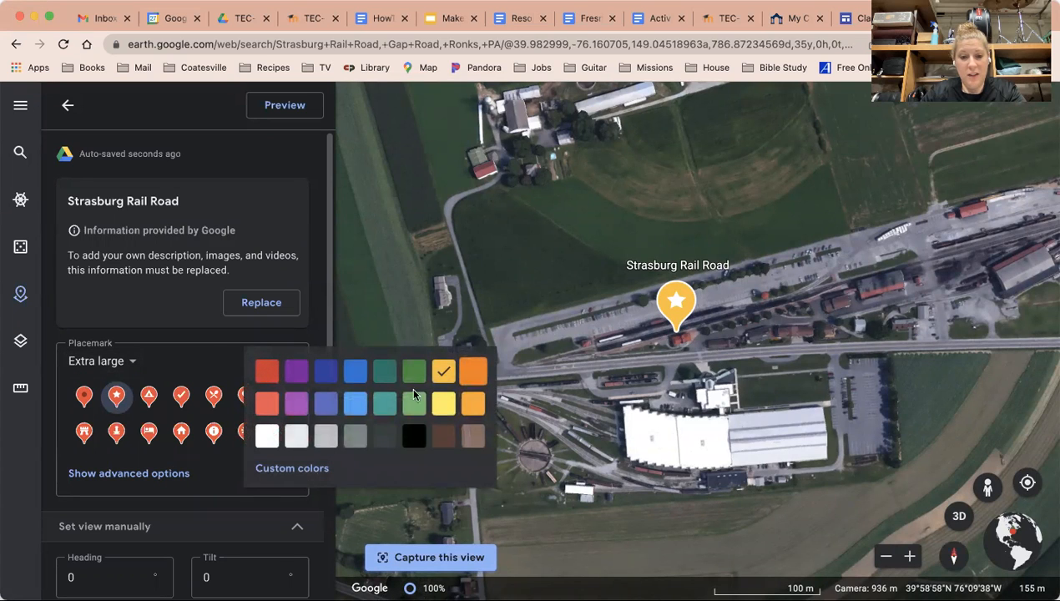
left_click(269, 377)
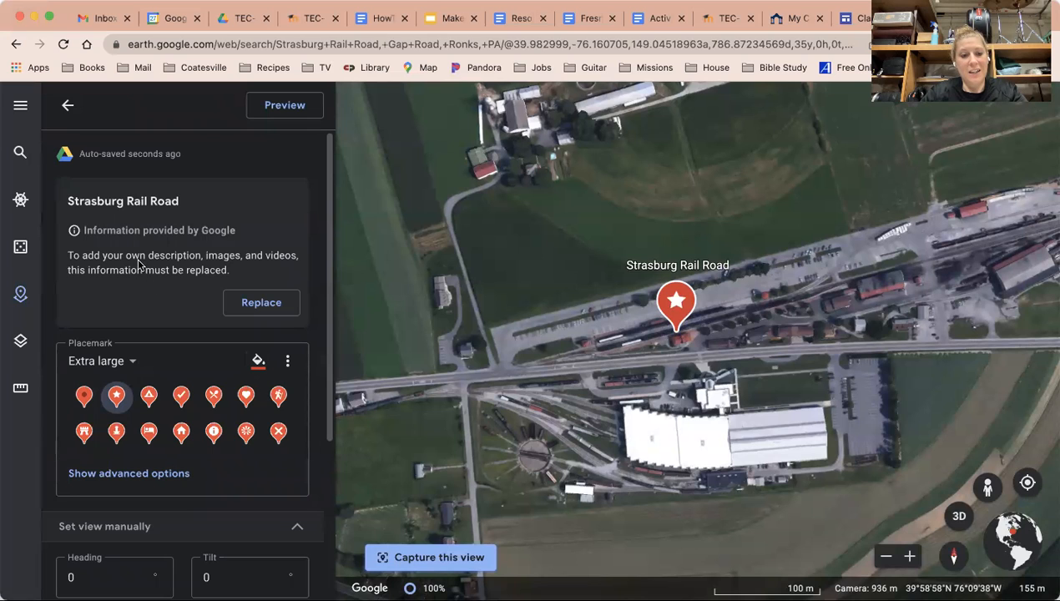
Step: Replace Google's information and write the placemark description "This is local to us!"
left_click(256, 304)
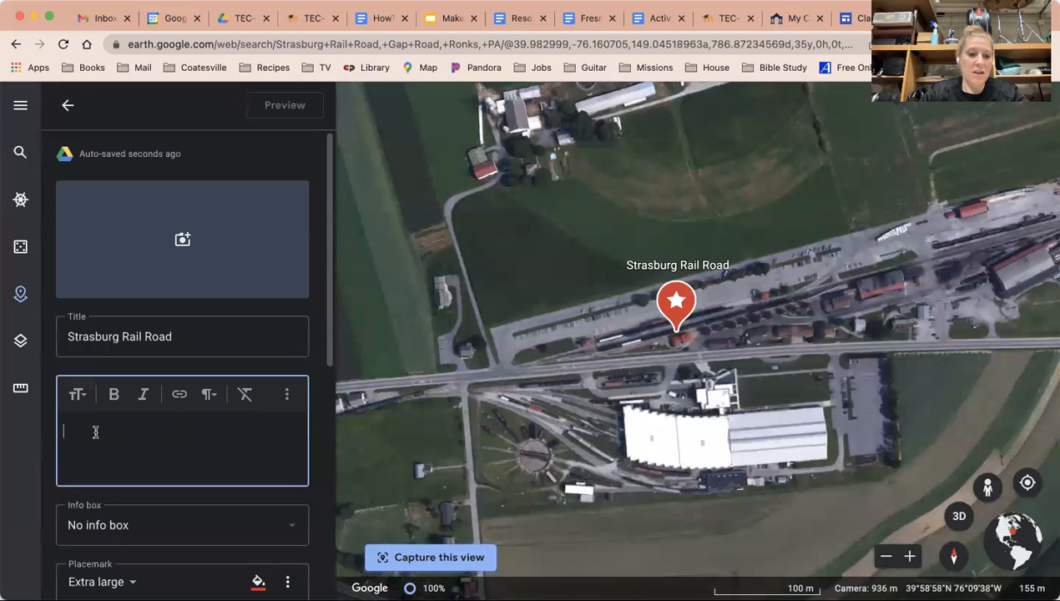
type("This is local to us!")
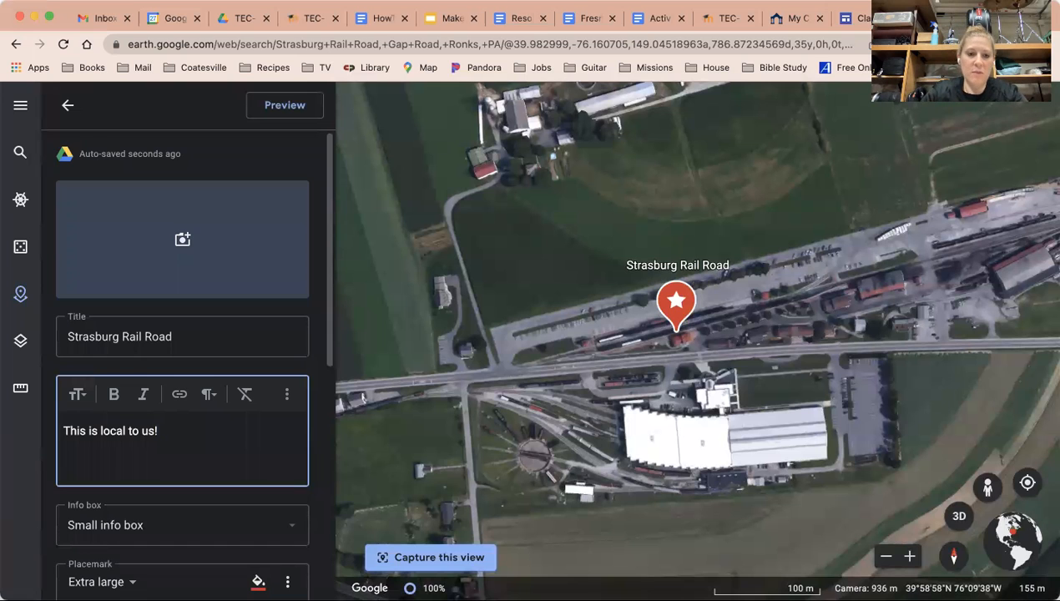
scroll(219, 367, "down", 3)
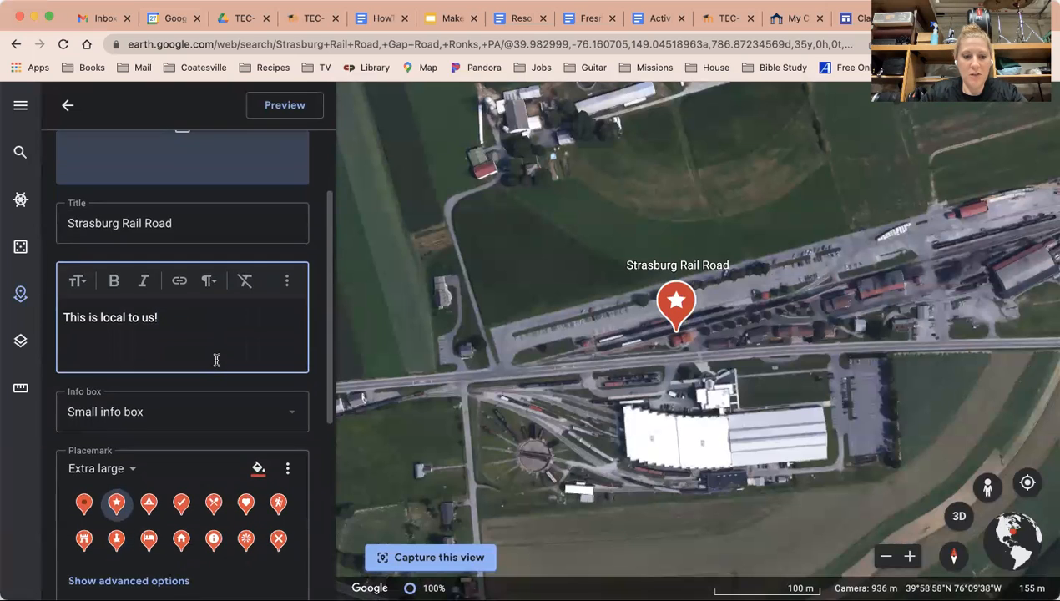
scroll(216, 359, "down", 7)
scroll(209, 467, "down", 2)
scroll(206, 350, "up", 10)
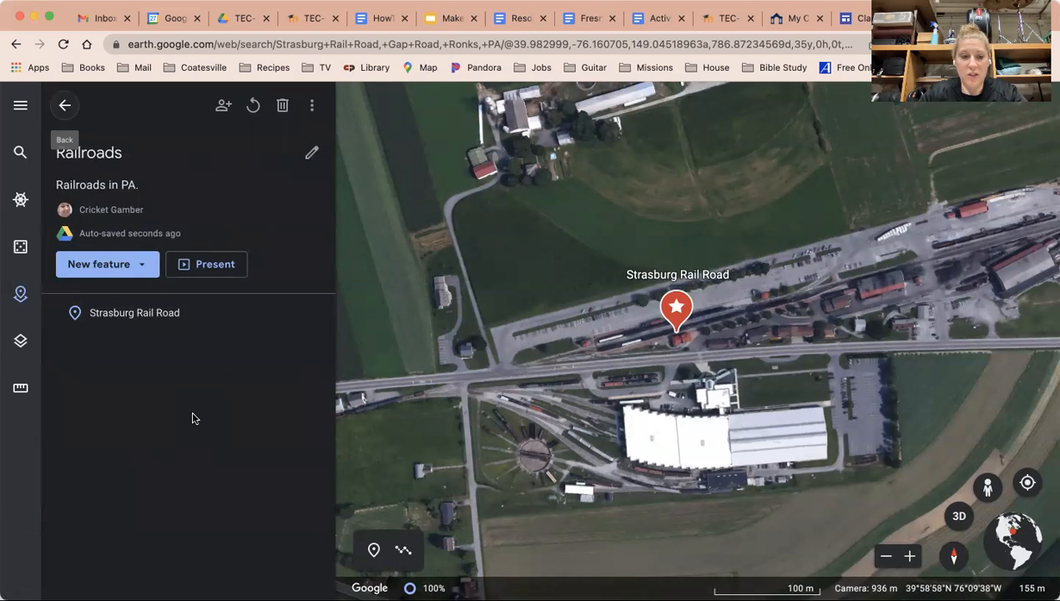
left_click(124, 265)
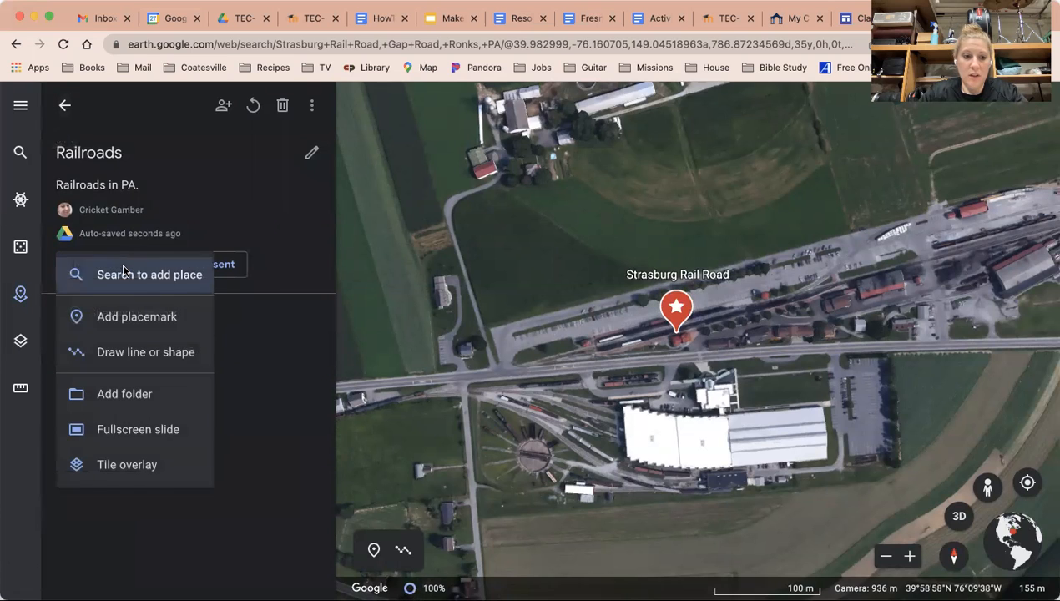
left_click(272, 425)
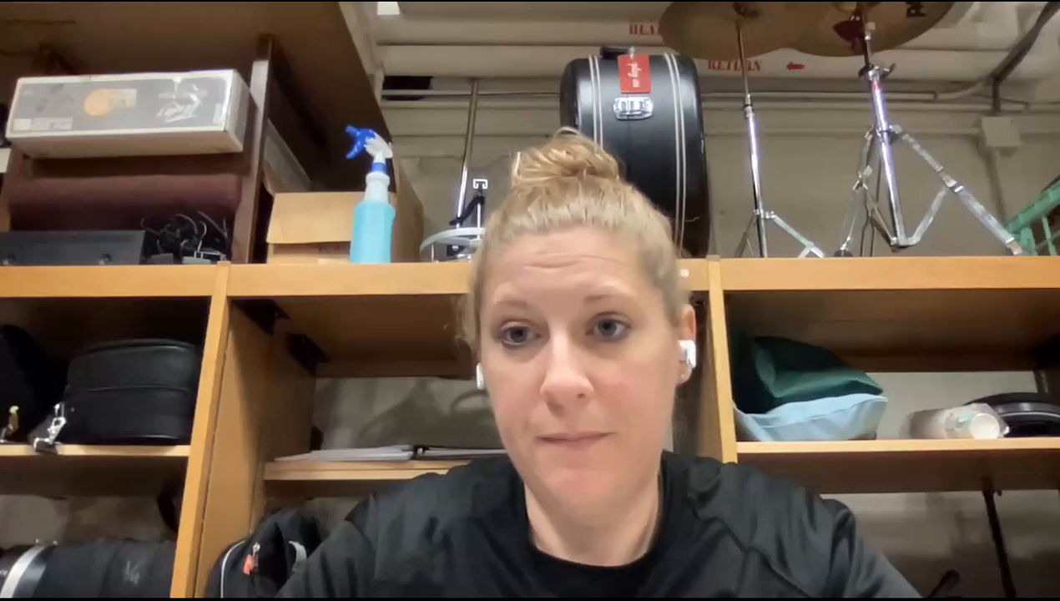